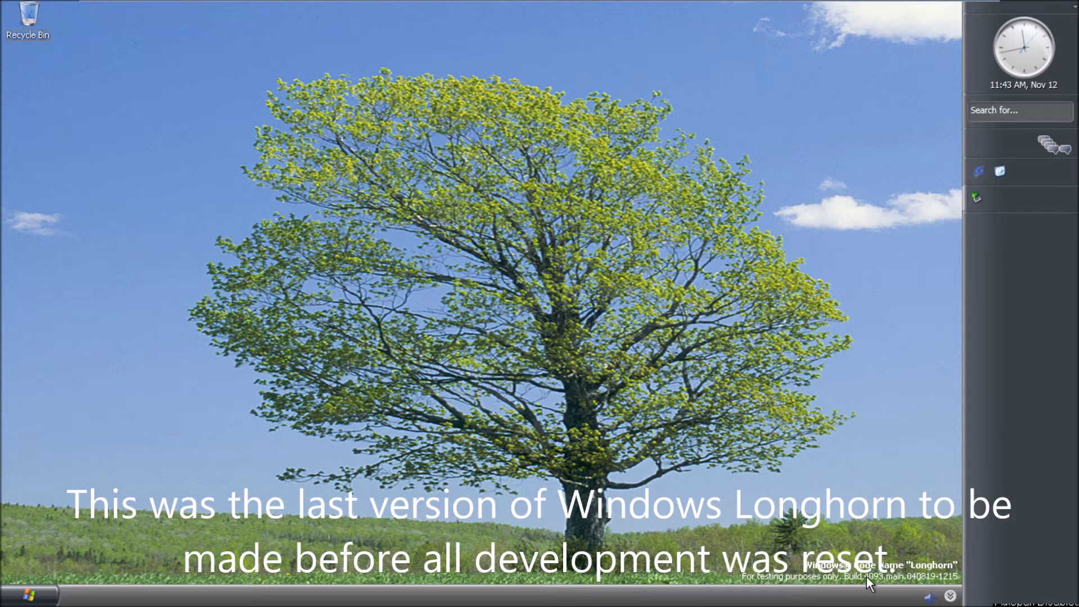
# - Open display properties from the desktop's shortcut menu and close them unchanged
pyautogui.rightClick(460, 298)
pyautogui.click(490, 403)
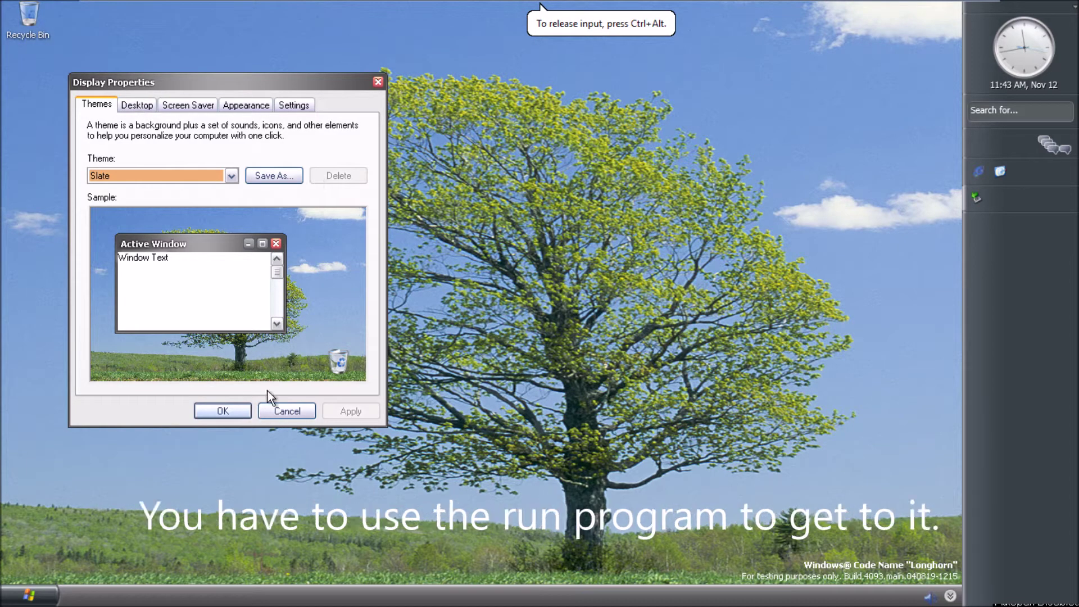
pyautogui.click(280, 410)
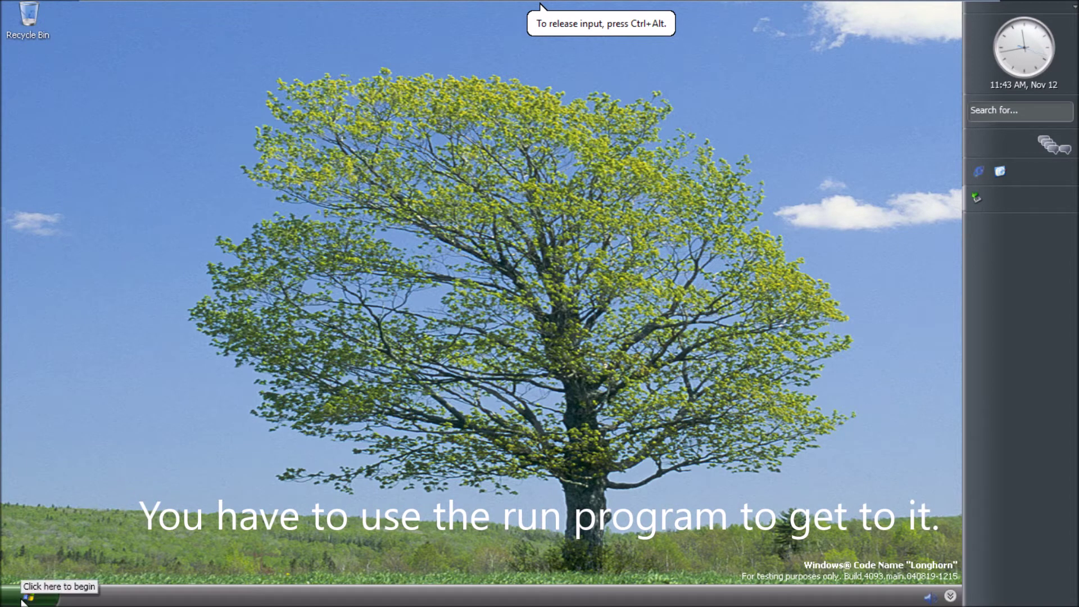
# - Launch the hidden Display Settings, look at the desktop background page, cancel, and open scaling factor
pyautogui.click(25, 597)
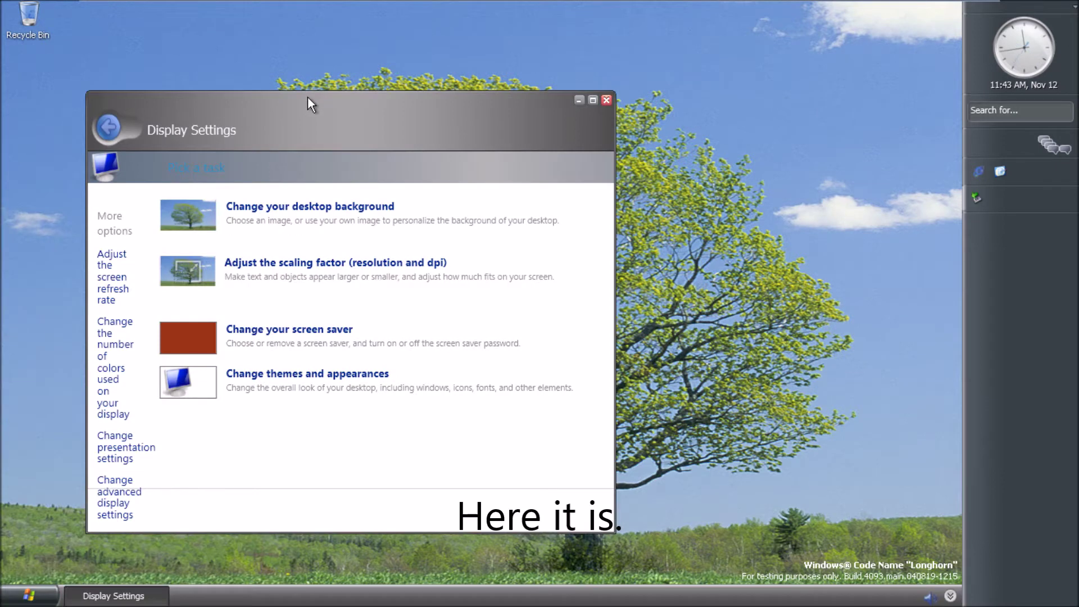
pyautogui.moveTo(308, 102); pyautogui.dragTo(287, 86)
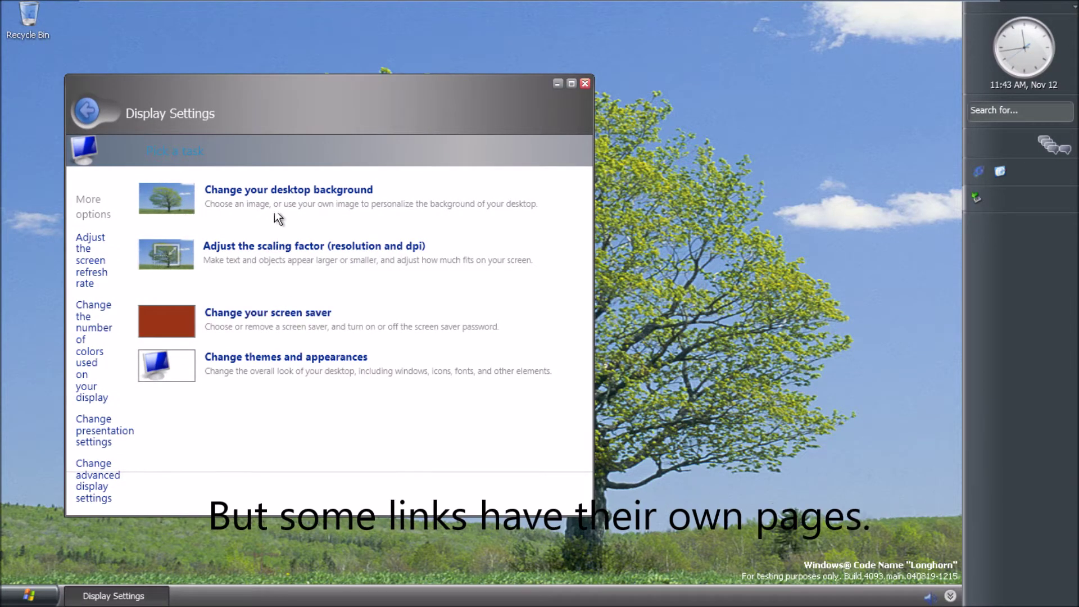
pyautogui.click(264, 196)
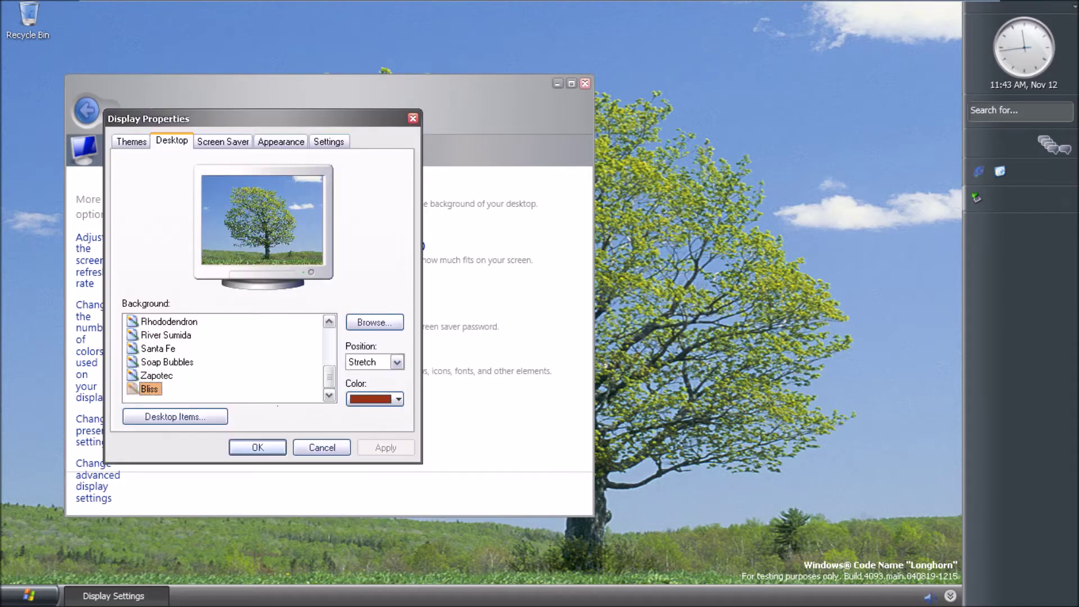
pyautogui.click(314, 448)
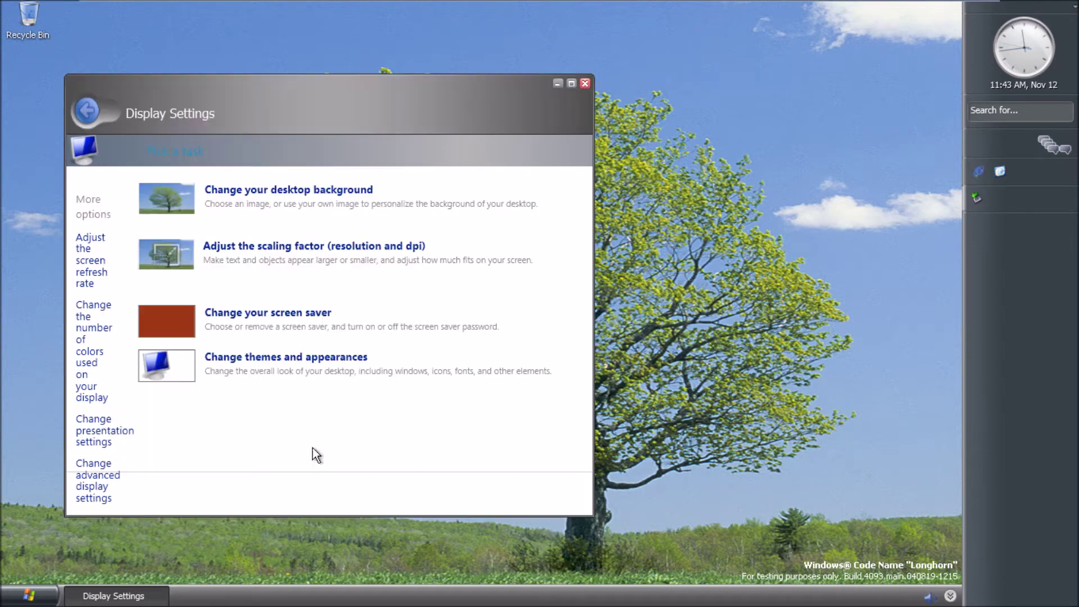
pyautogui.click(280, 250)
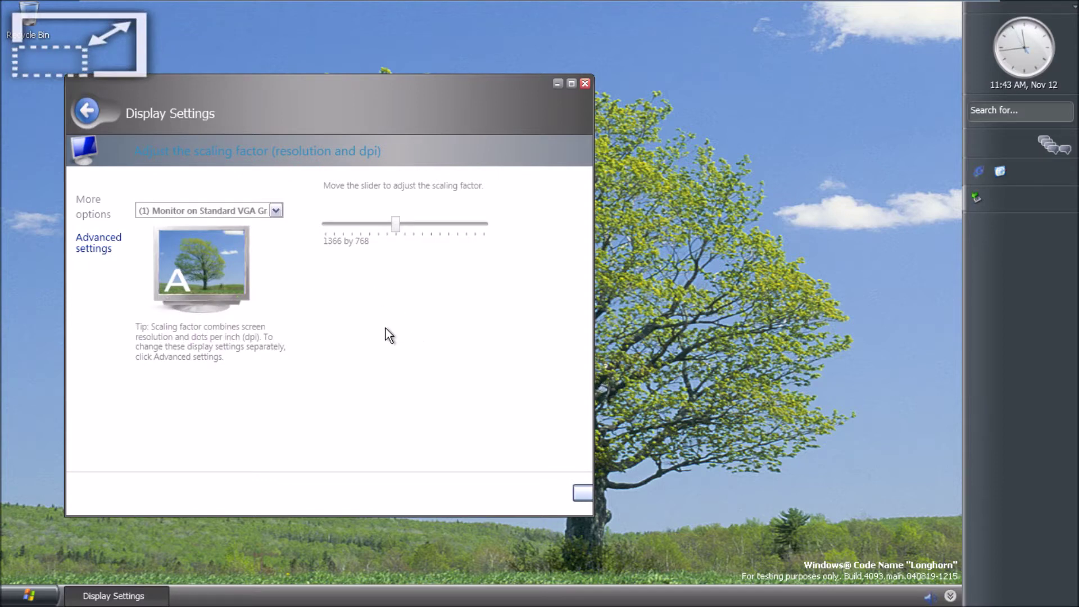
# - Browse the refresh rate, number of colors and presentation settings pages
pyautogui.click(87, 110)
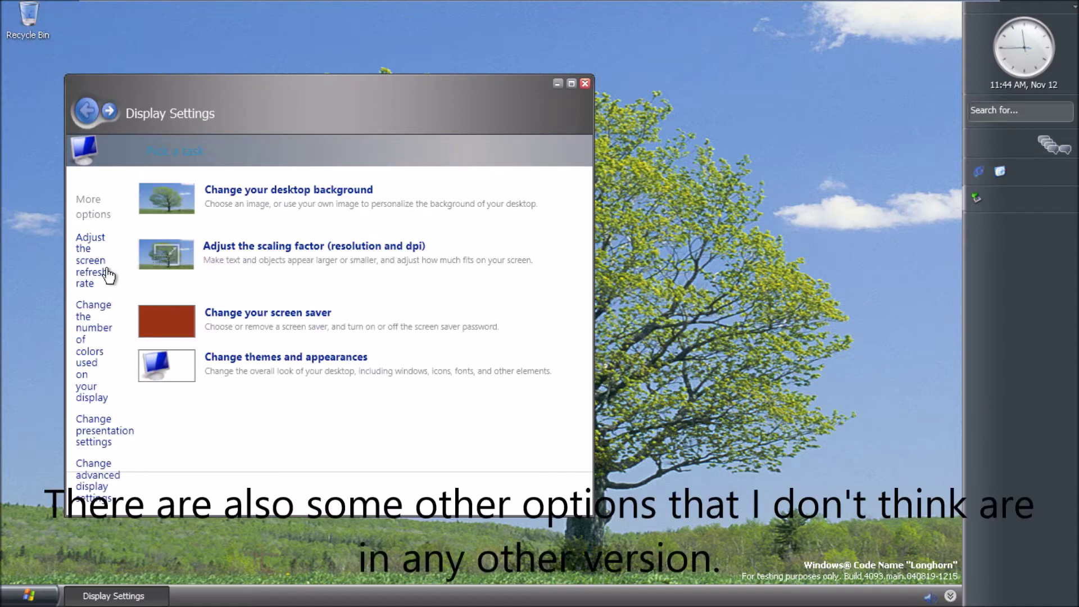
pyautogui.click(93, 272)
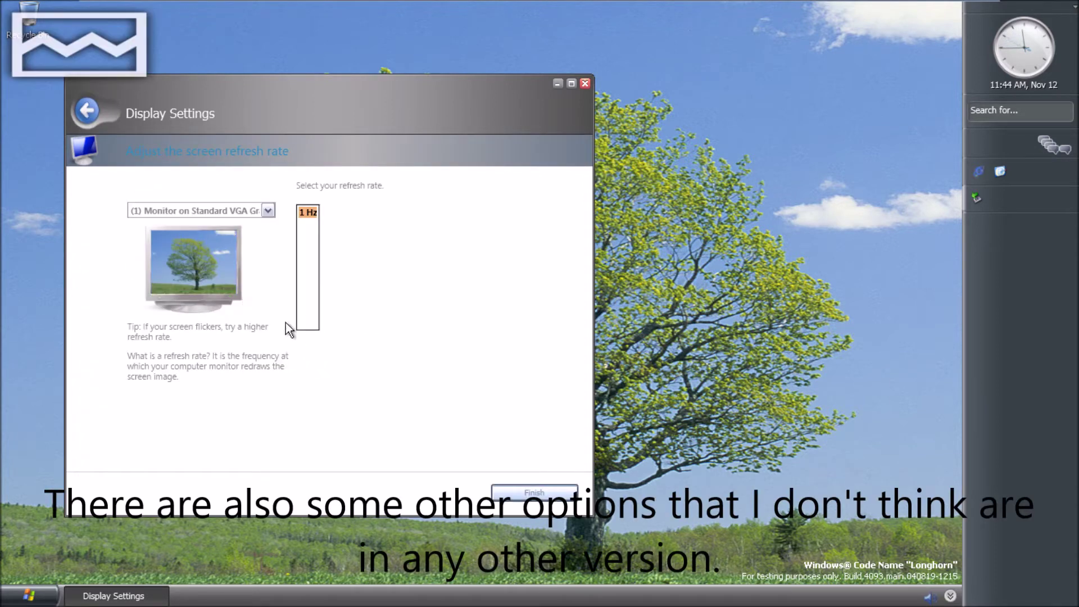
pyautogui.click(103, 116)
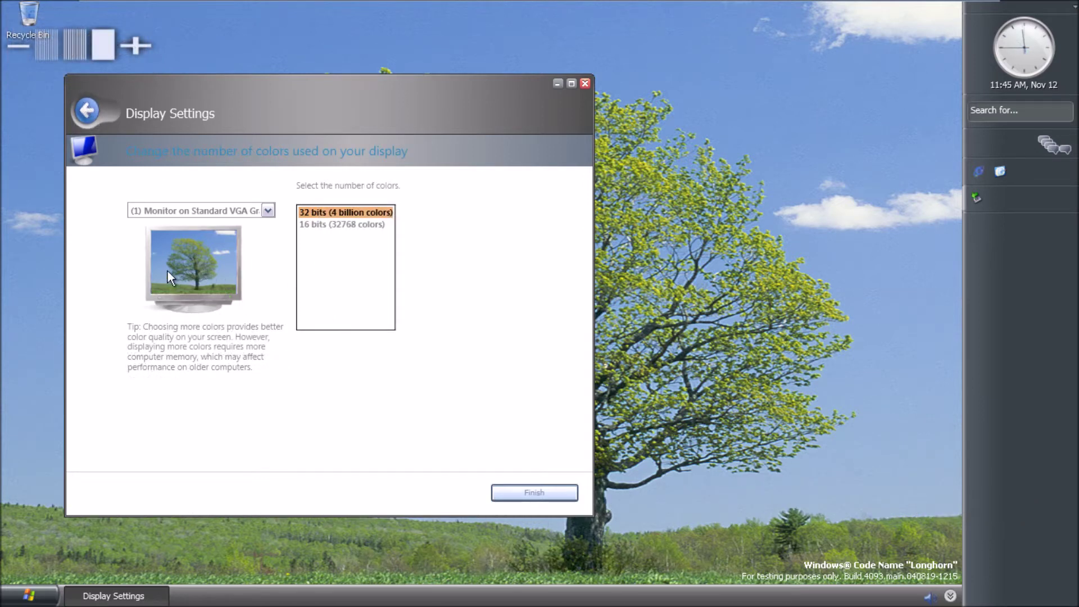
pyautogui.click(106, 150)
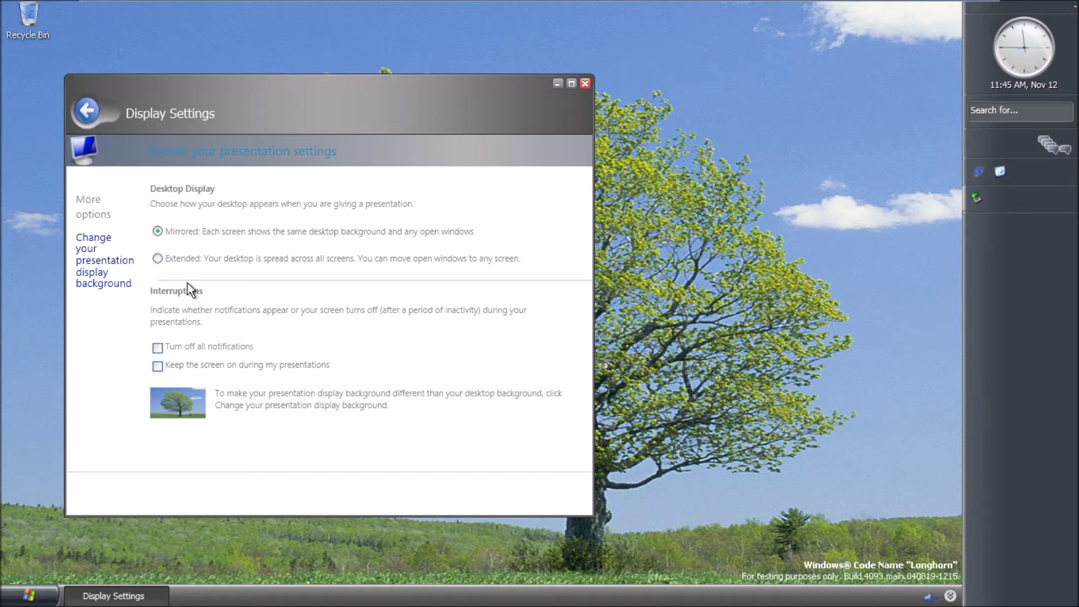
# - Try the presentation background and advanced display settings, dismissing both Not implemented messages
pyautogui.click(105, 253)
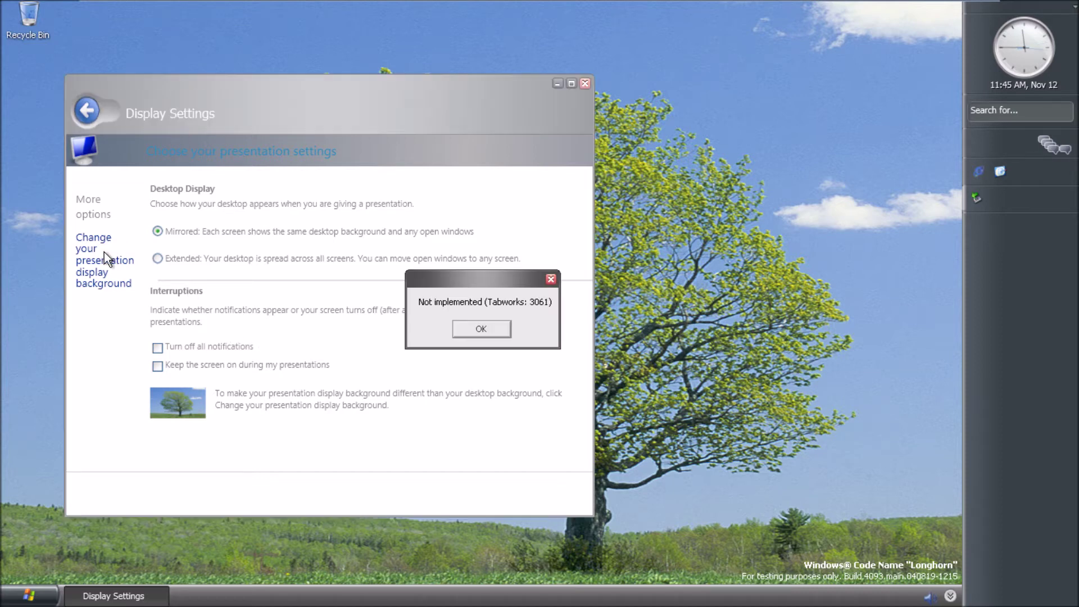
pyautogui.click(478, 330)
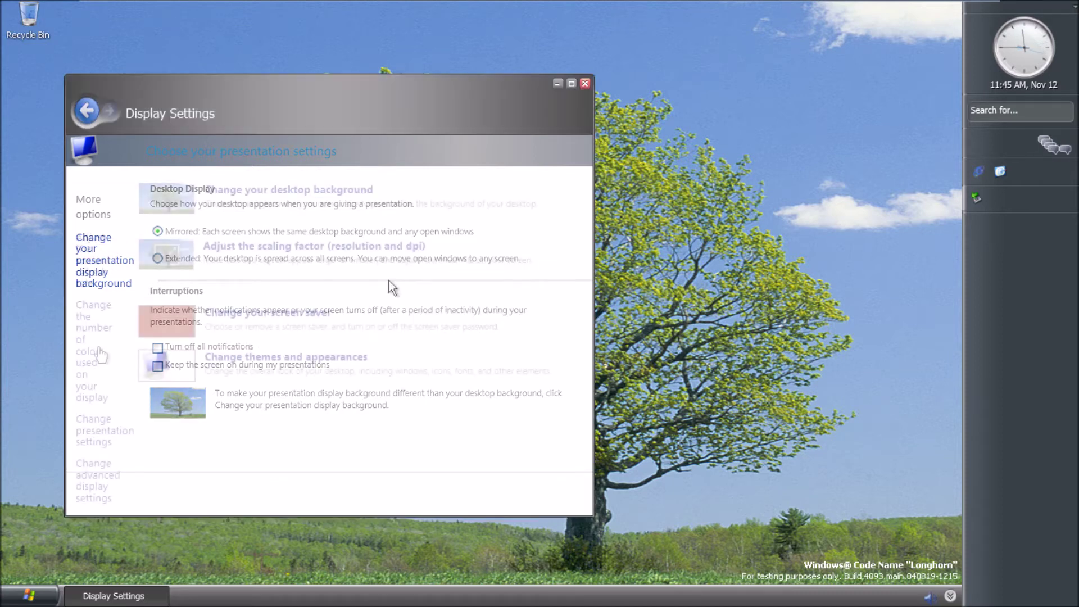
pyautogui.click(99, 479)
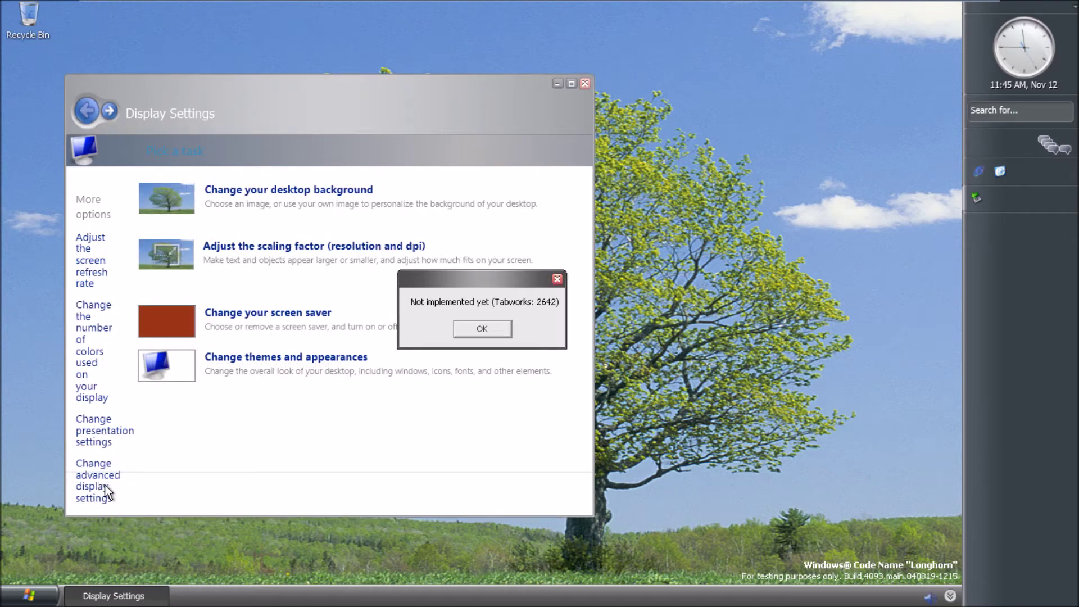
pyautogui.click(481, 327)
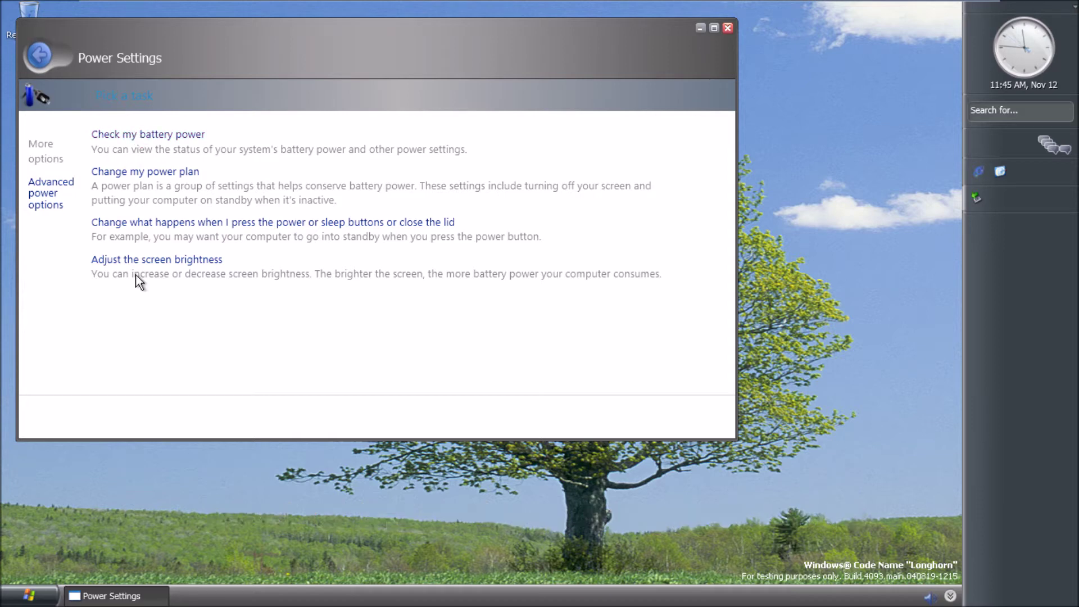
# - Try screen brightness, then view the password protection setting and return to Advanced power options
pyautogui.click(156, 138)
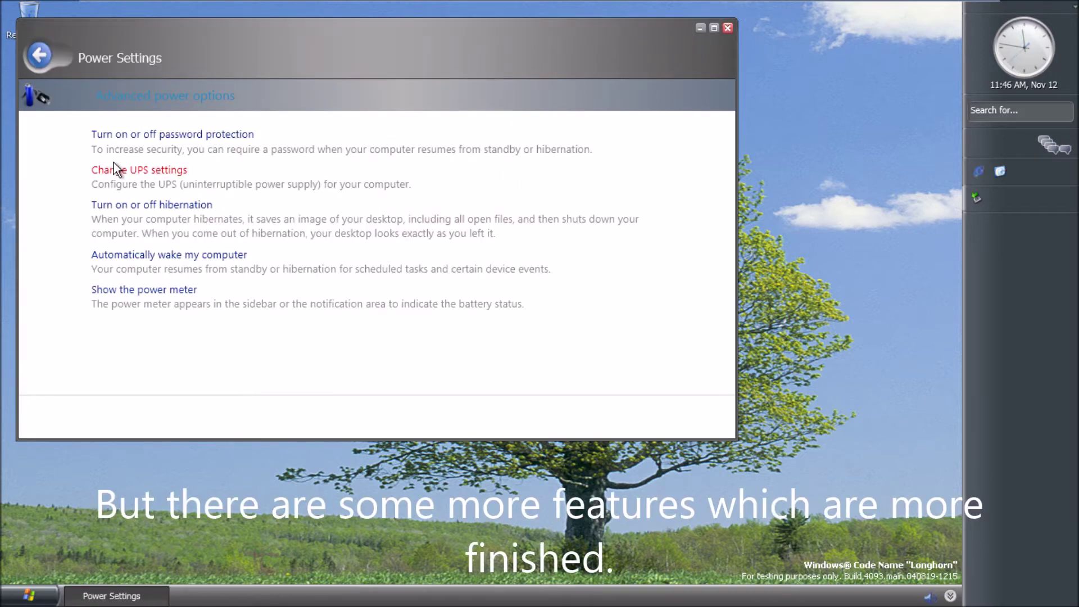
pyautogui.click(122, 135)
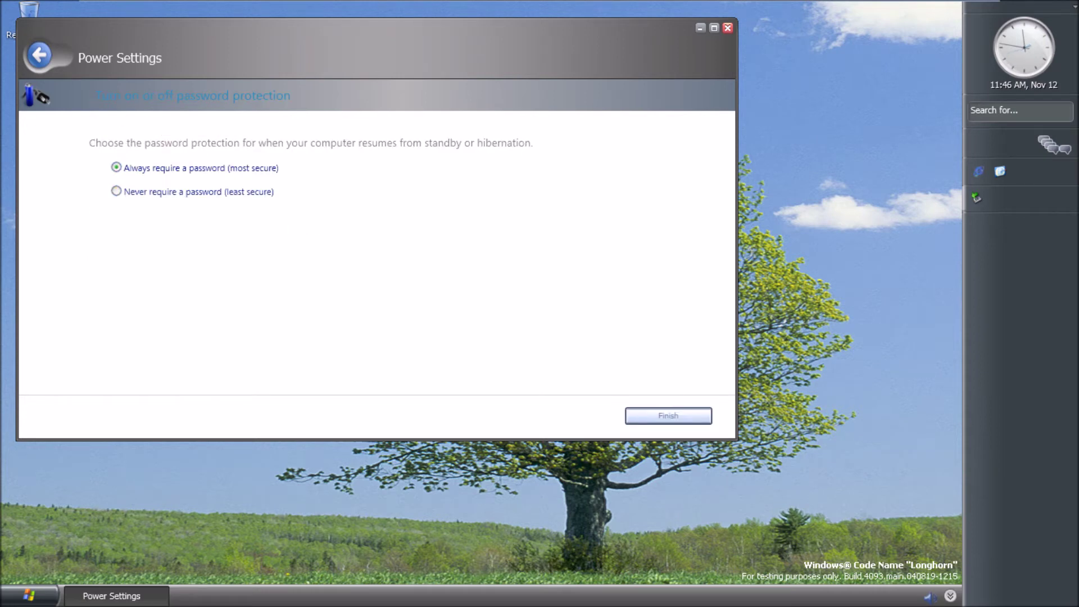
pyautogui.click(40, 55)
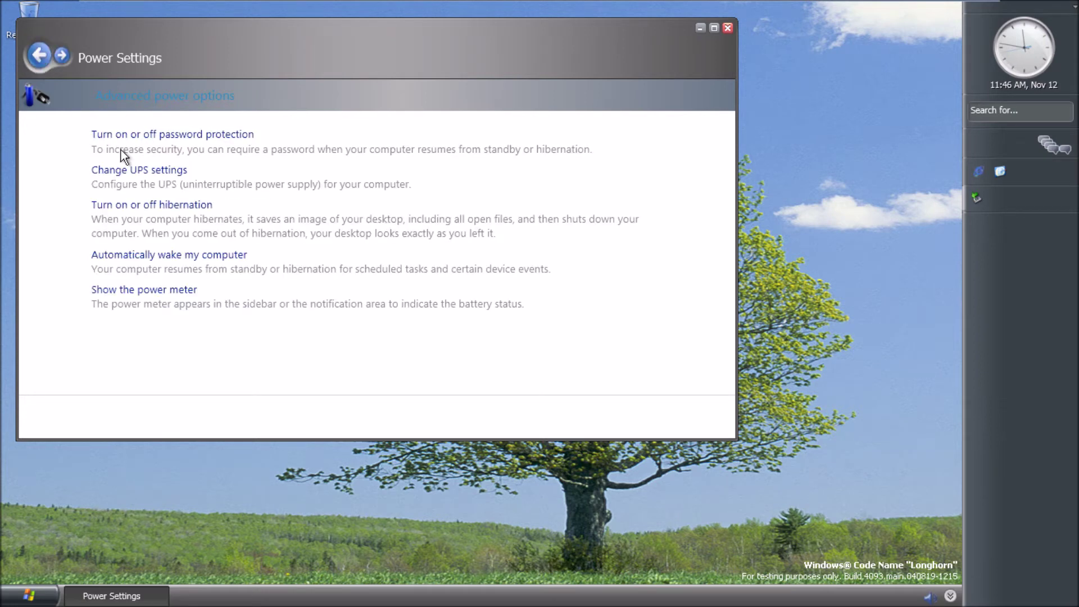
# - Browse the UPS, hibernation and power meter pages, returning between them, then close Power Settings
pyautogui.click(128, 183)
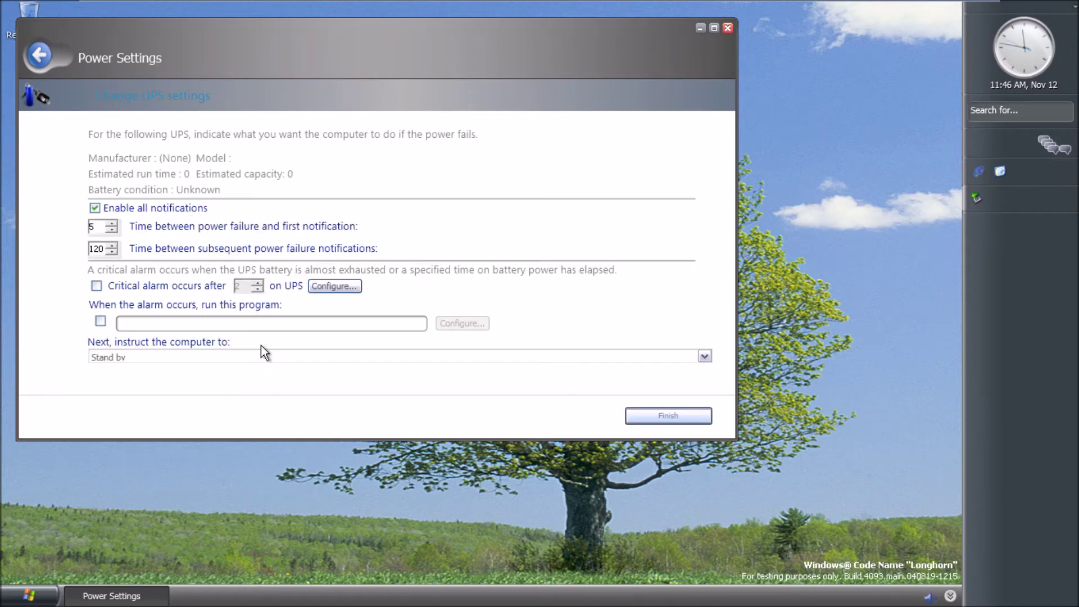
pyautogui.click(40, 56)
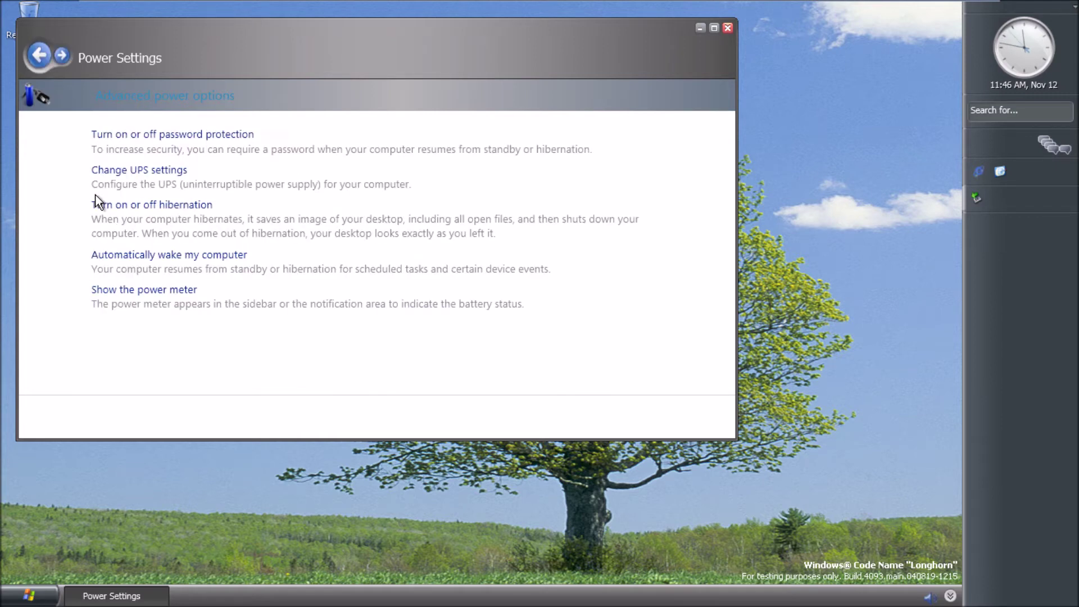
pyautogui.click(99, 206)
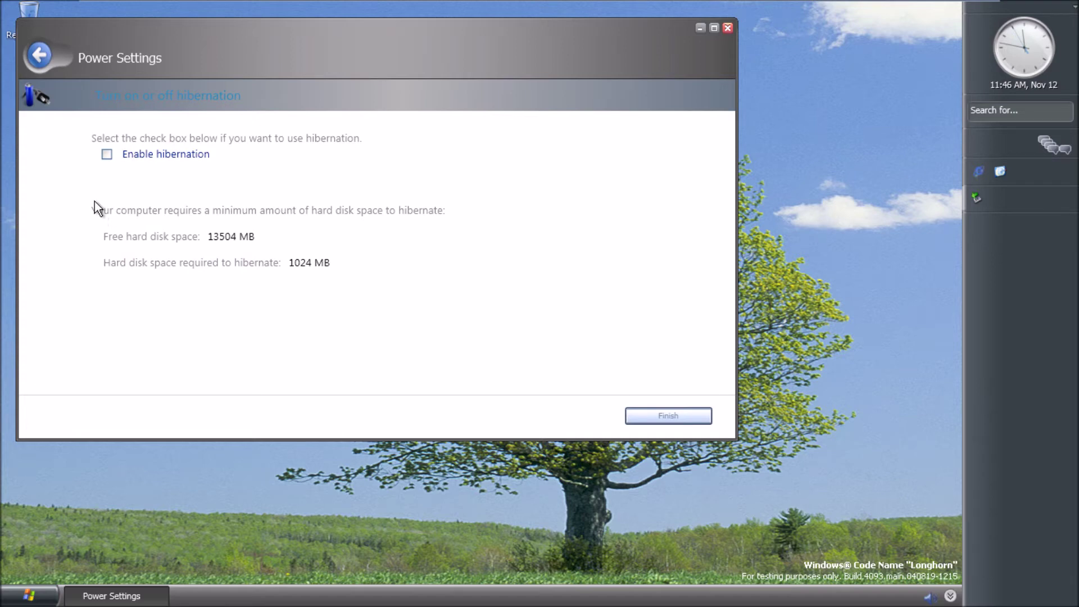
pyautogui.click(45, 57)
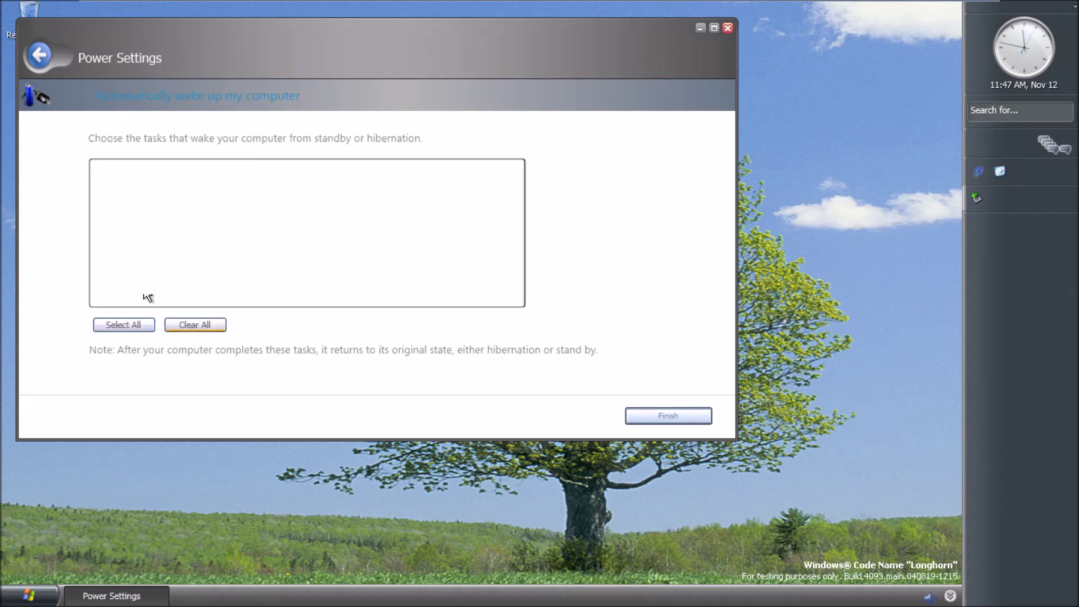
pyautogui.click(38, 56)
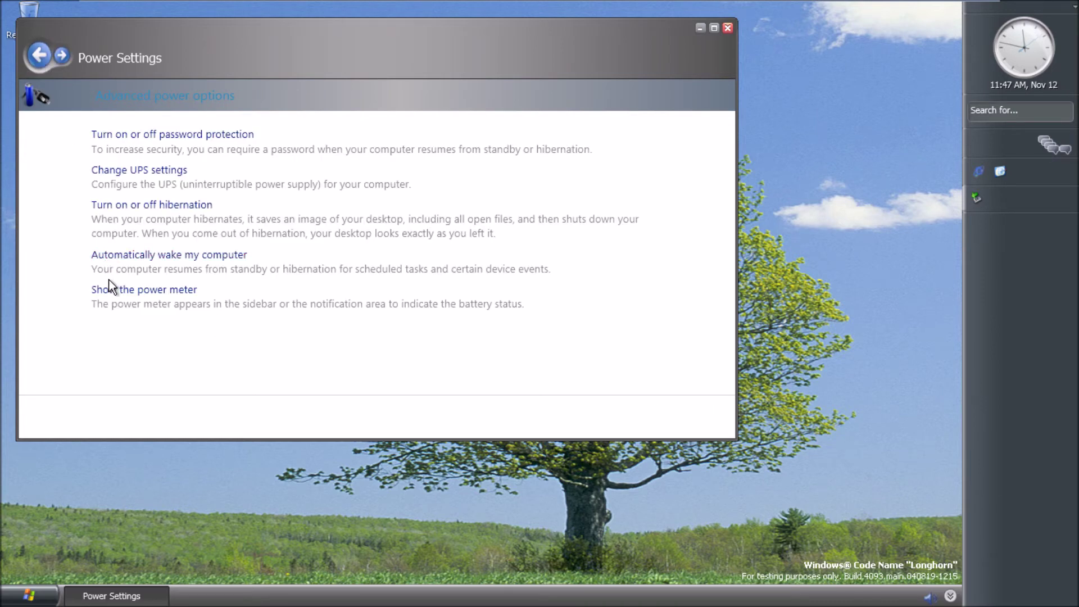
pyautogui.click(110, 287)
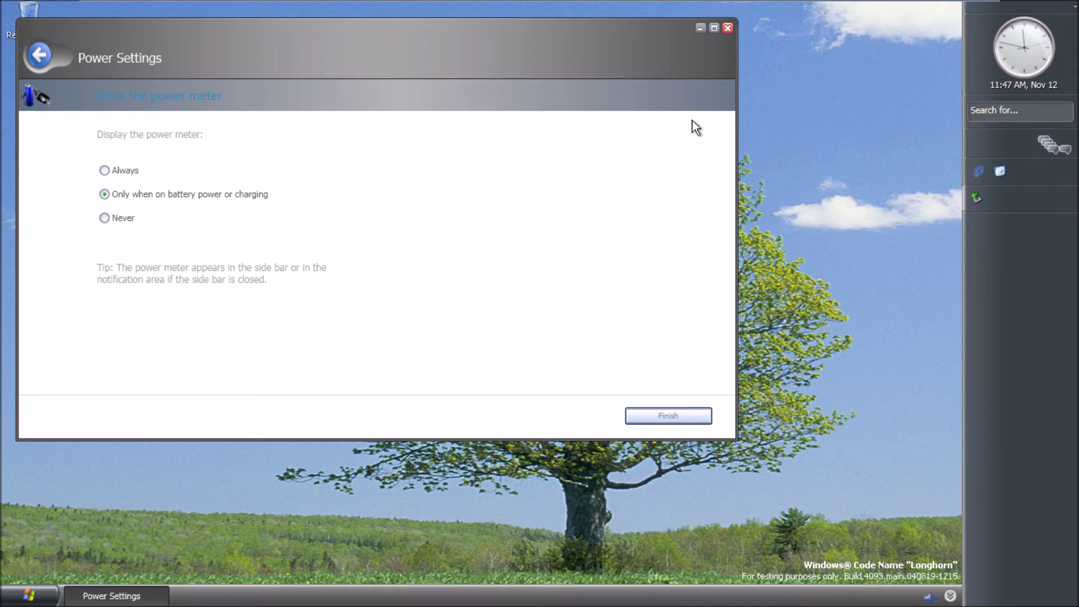
pyautogui.click(727, 29)
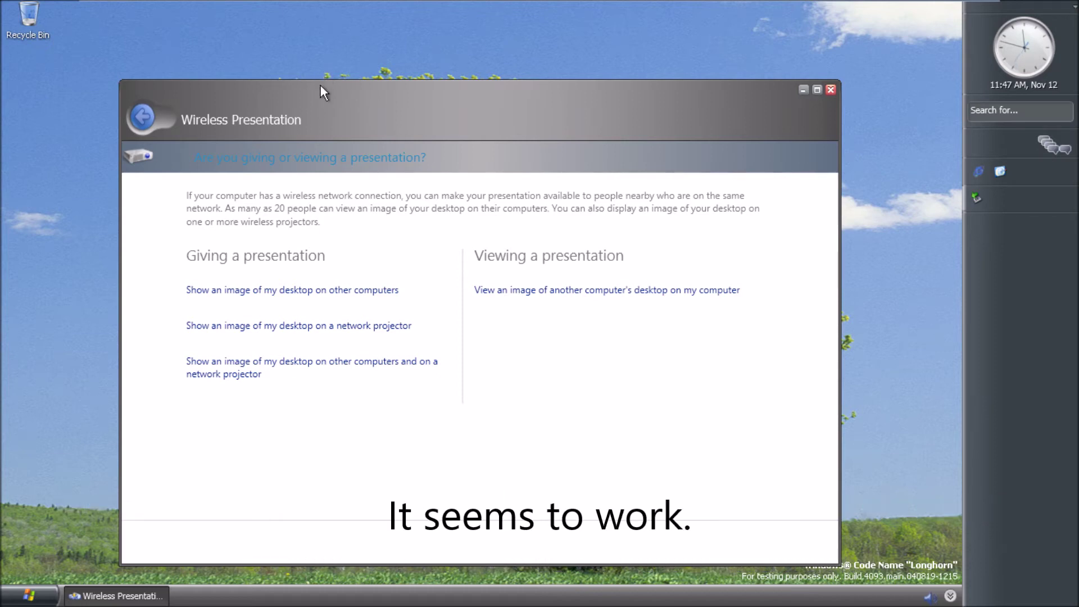
# - Move Wireless Presentation and try showing the desktop on other computers and a network projector
pyautogui.moveTo(320, 86); pyautogui.dragTo(296, 63)
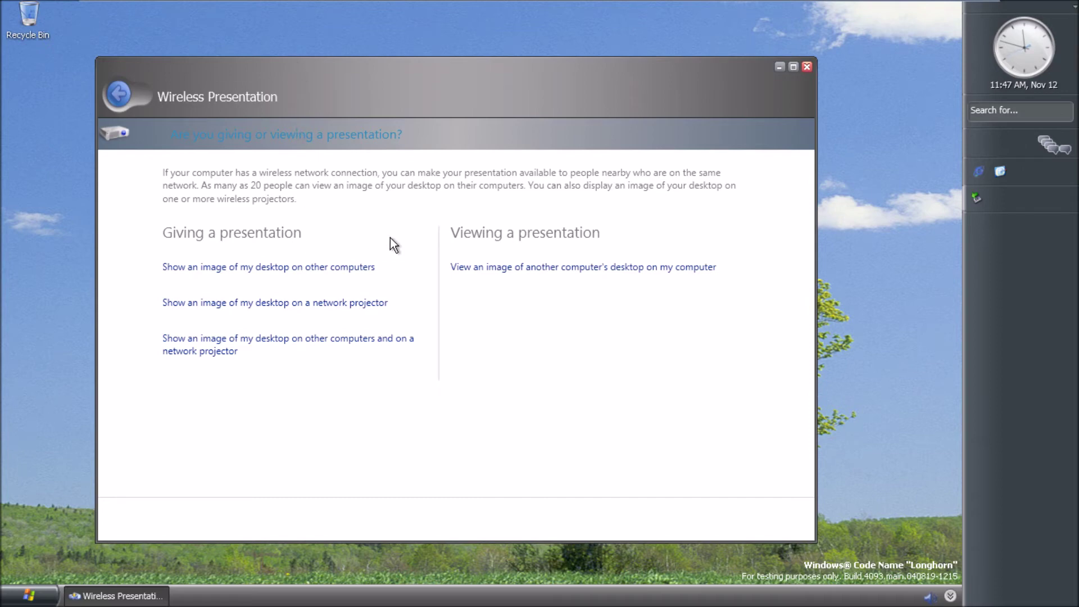
pyautogui.click(359, 267)
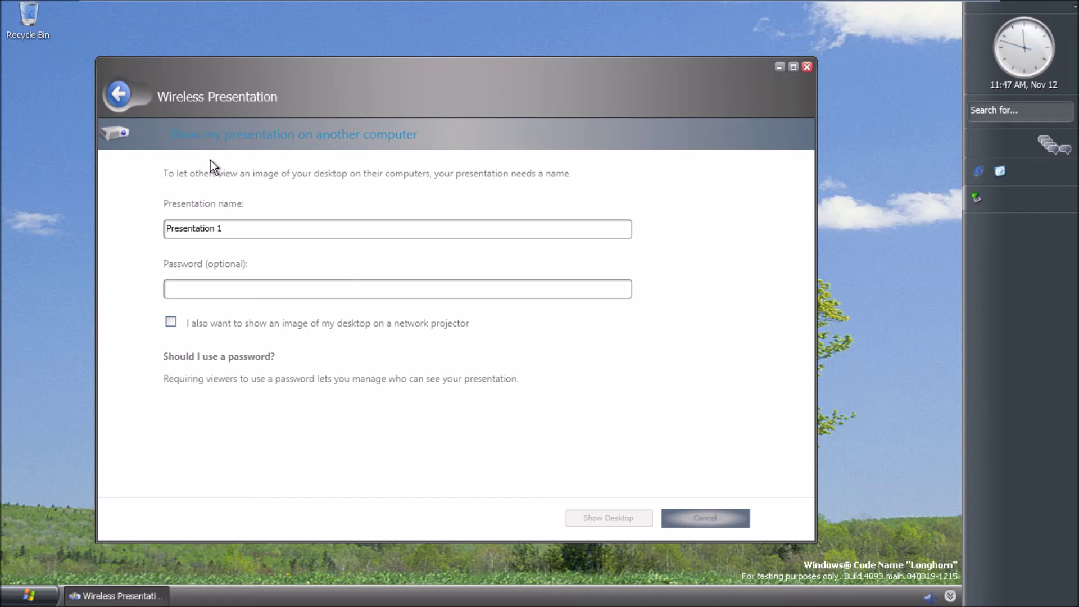
pyautogui.click(116, 97)
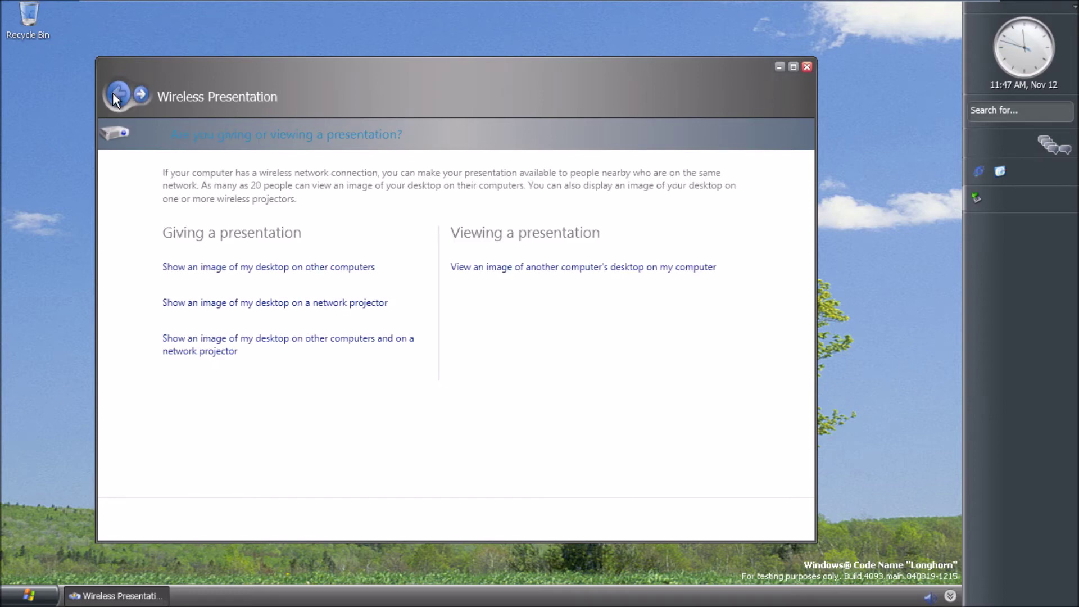
pyautogui.click(254, 306)
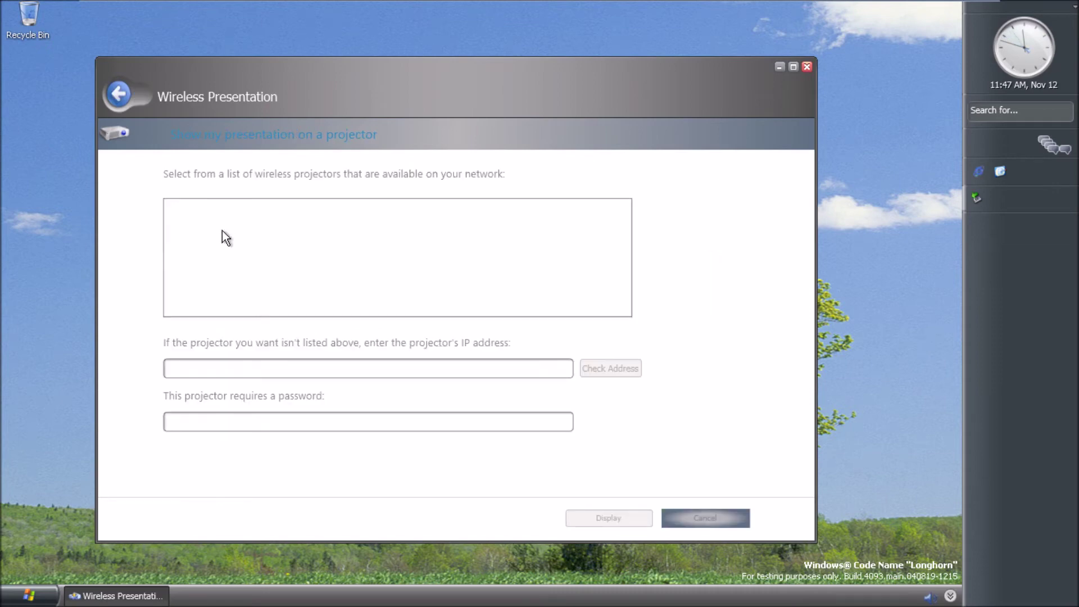
pyautogui.click(120, 92)
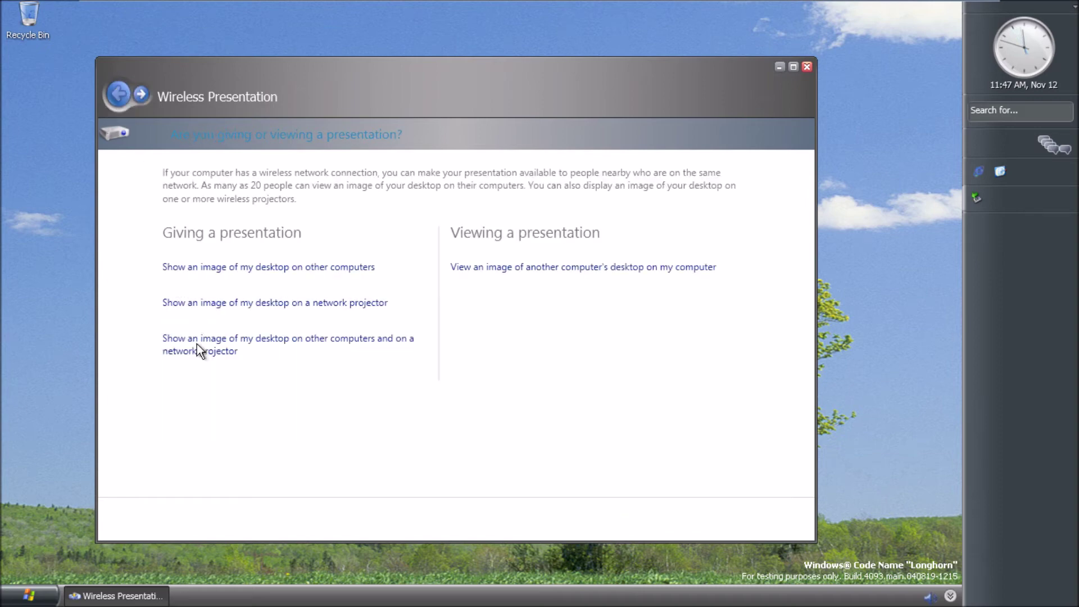
# - Try showing the desktop on computers and a projector, then open viewing another computer's desktop
pyautogui.click(268, 344)
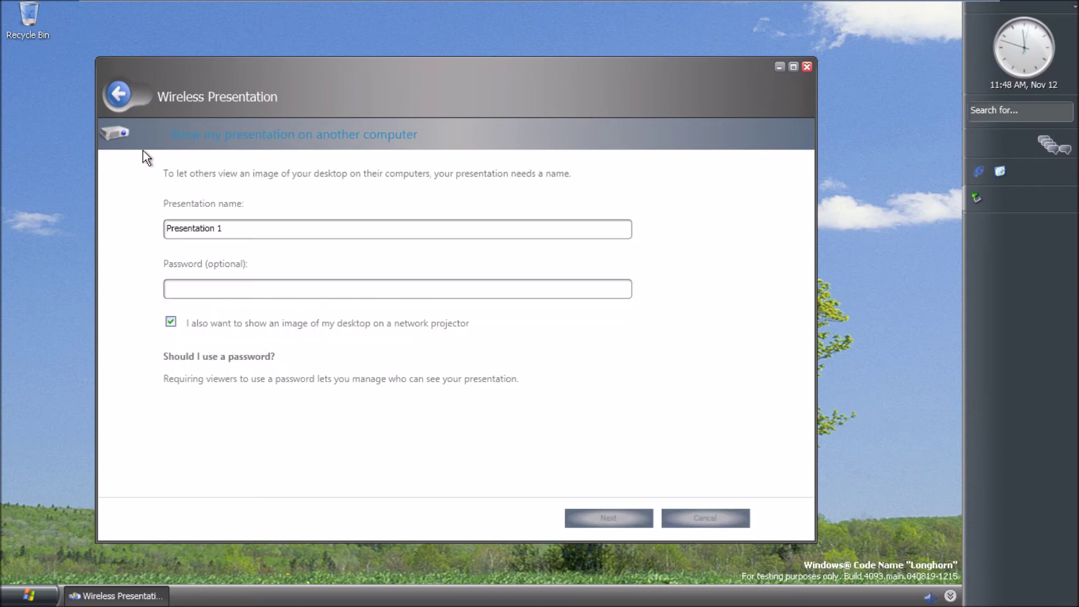
pyautogui.click(115, 97)
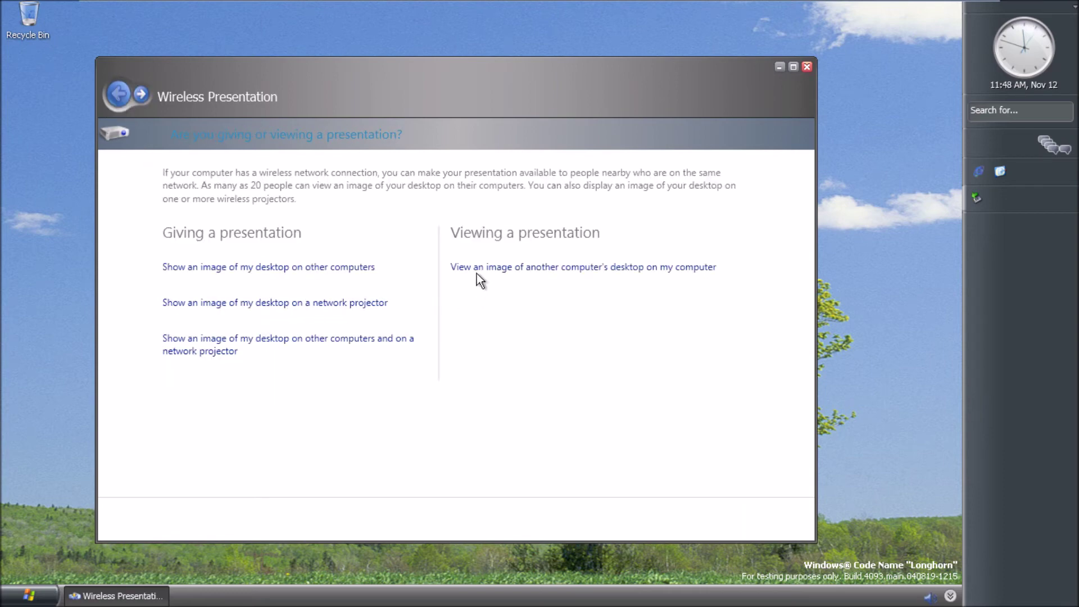
pyautogui.click(492, 267)
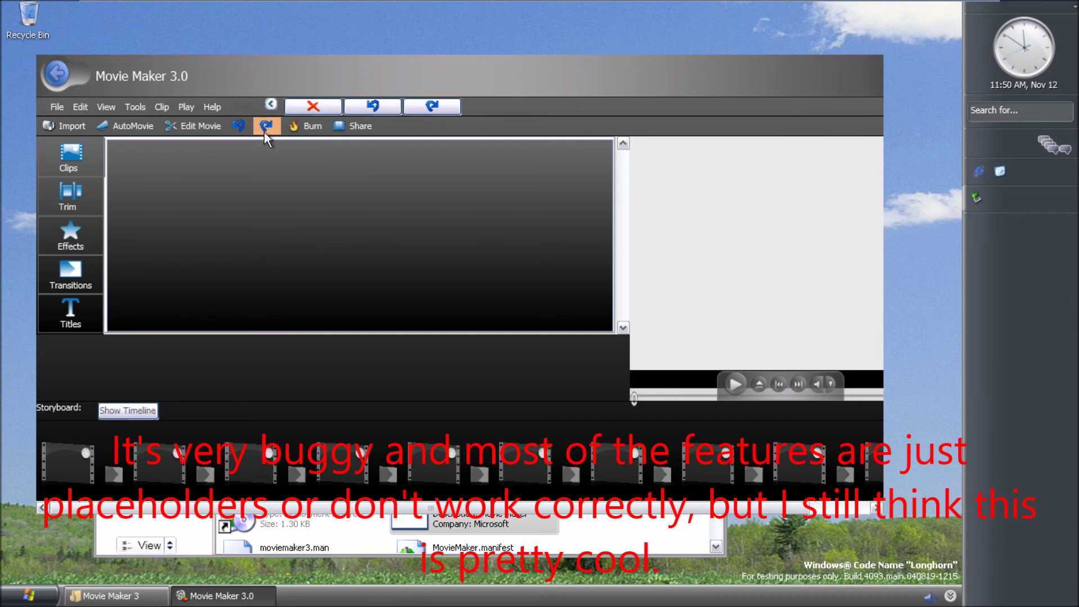
# - Open the transitions gallery and preview Fade, then Sweep, Horizontal in the monitor
pyautogui.click(70, 270)
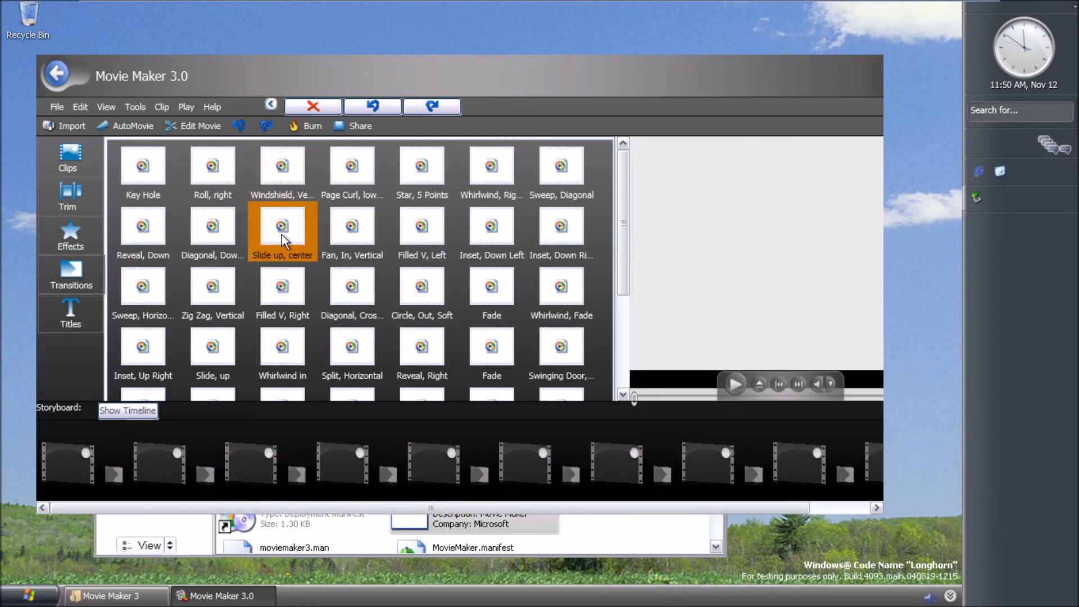
pyautogui.click(492, 292)
pyautogui.click(736, 384)
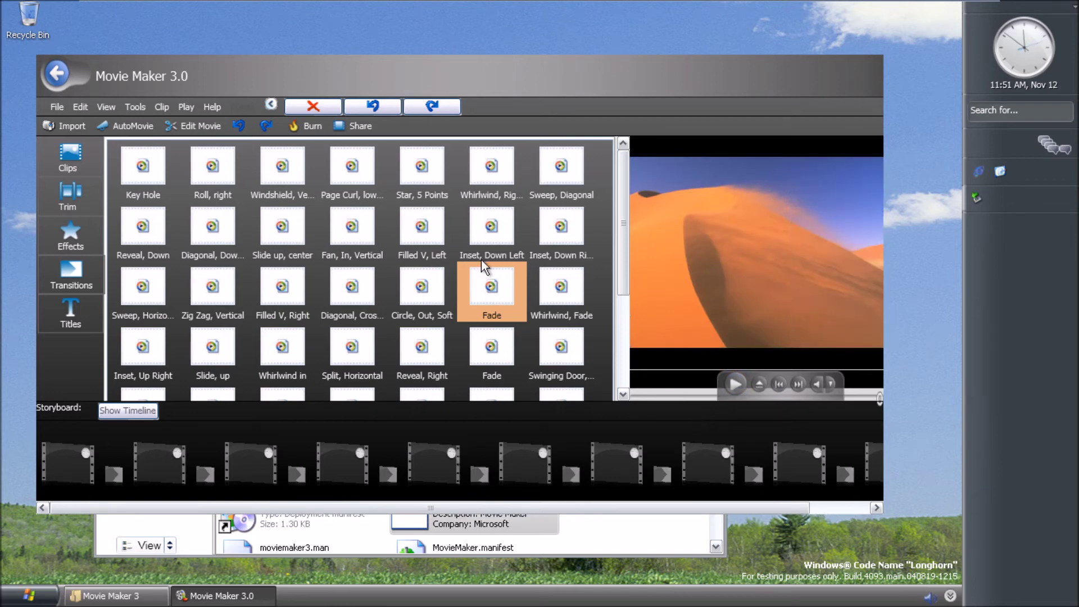
pyautogui.click(143, 290)
pyautogui.click(735, 385)
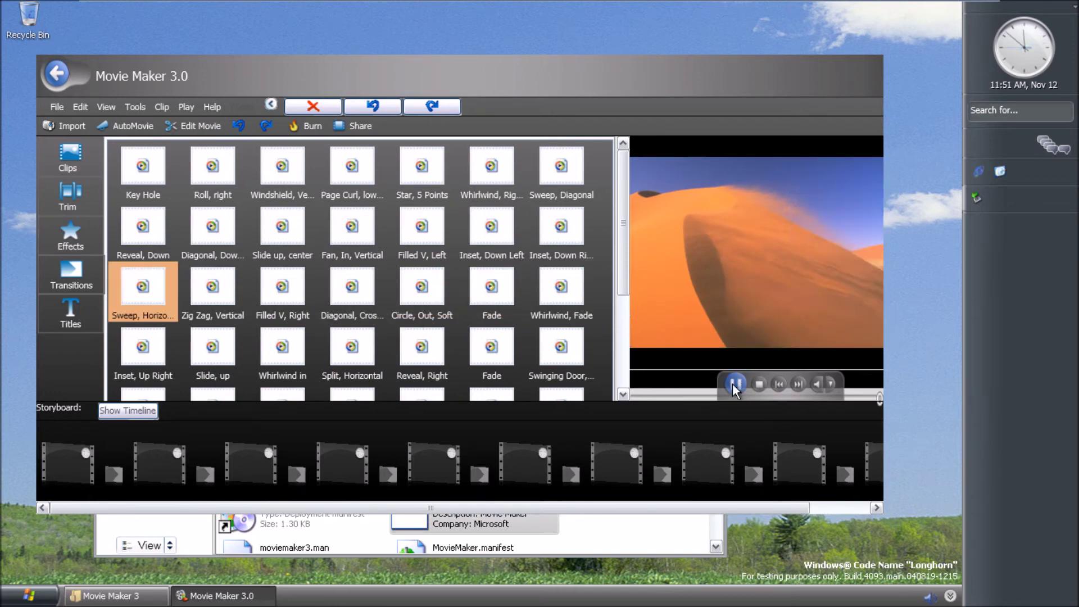
# - Open Help > About Windows Movie Maker and ignore the Assertion Failed error
pyautogui.click(208, 103)
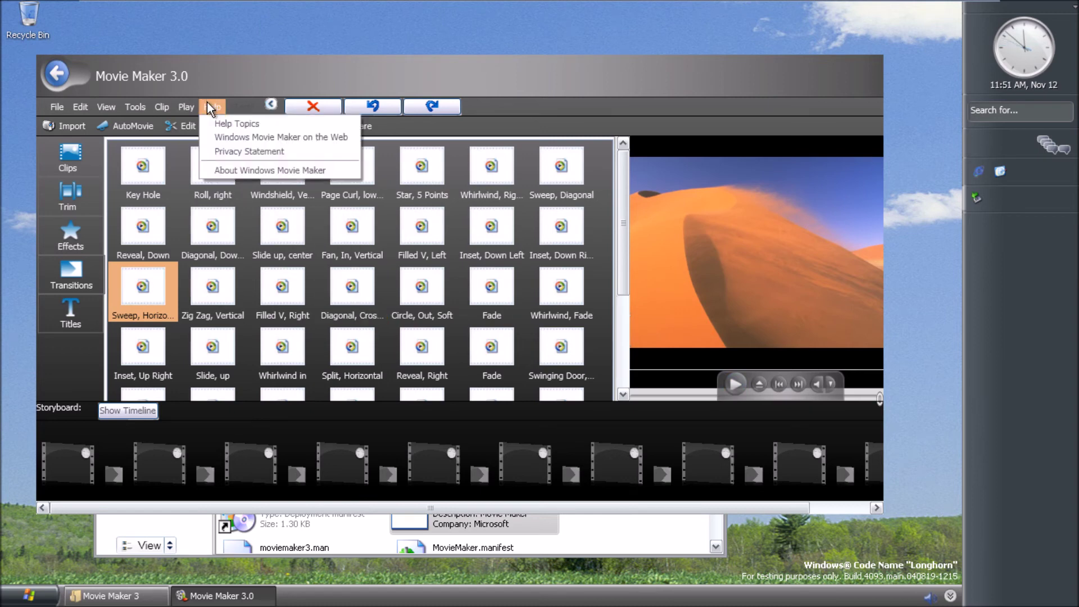
pyautogui.click(233, 170)
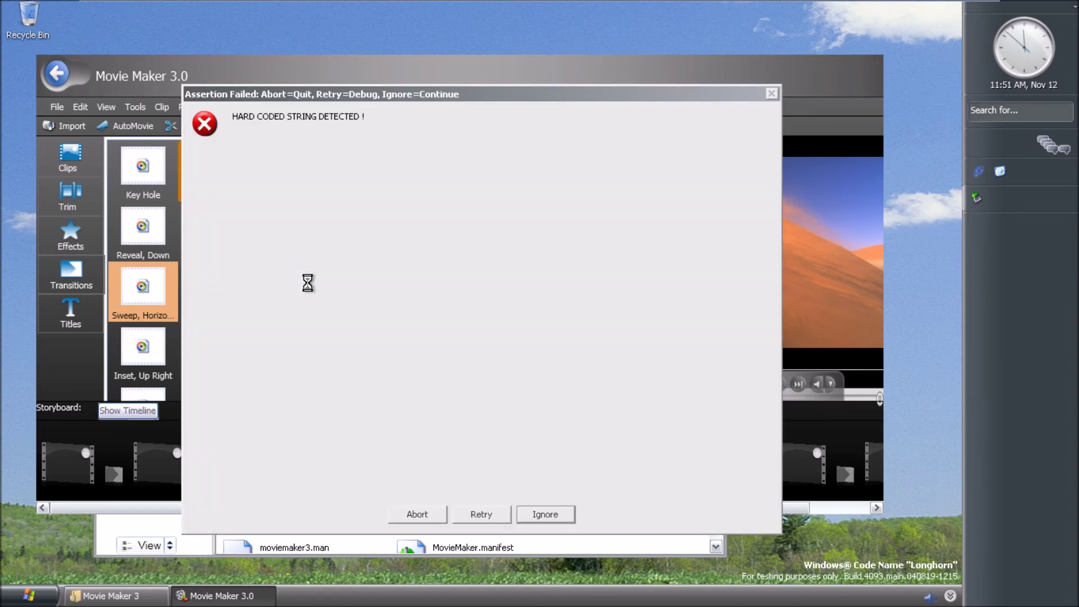
pyautogui.click(545, 515)
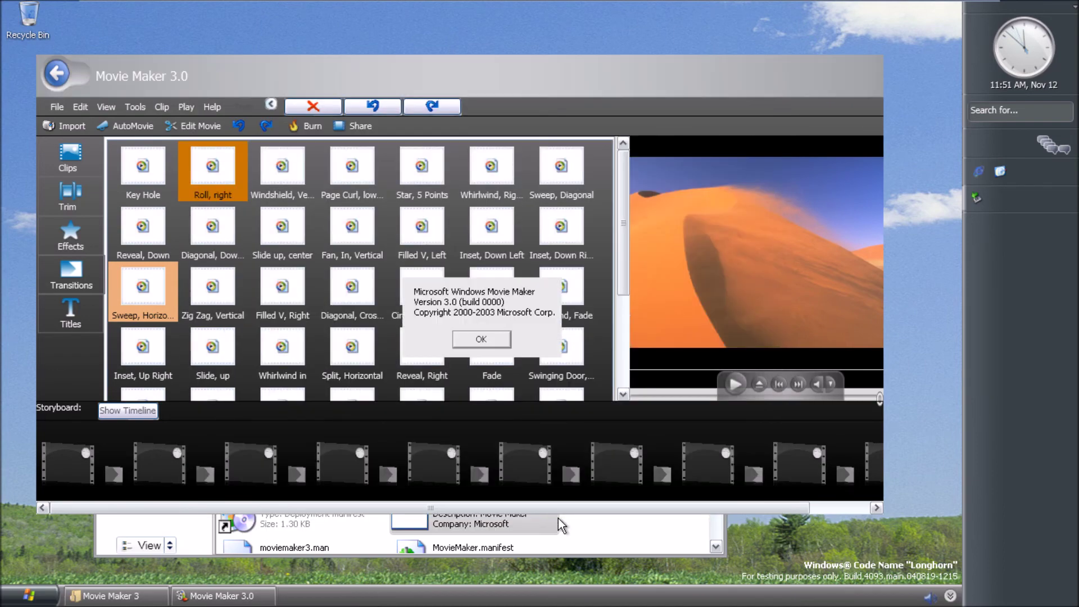